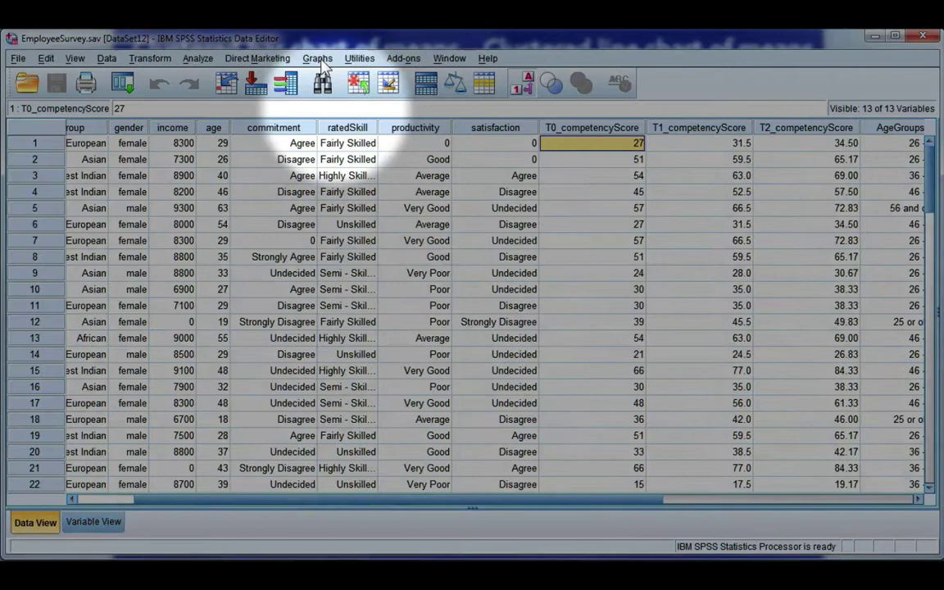
Step: Open Chart Builder from the Graphs menu and start a Clustered Bar chart in the preview
click(317, 58)
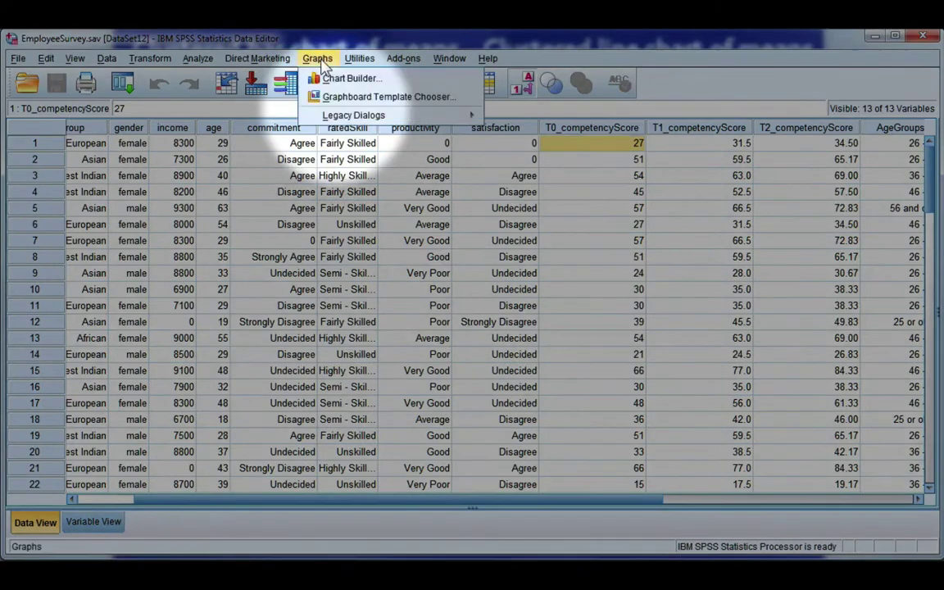
click(422, 80)
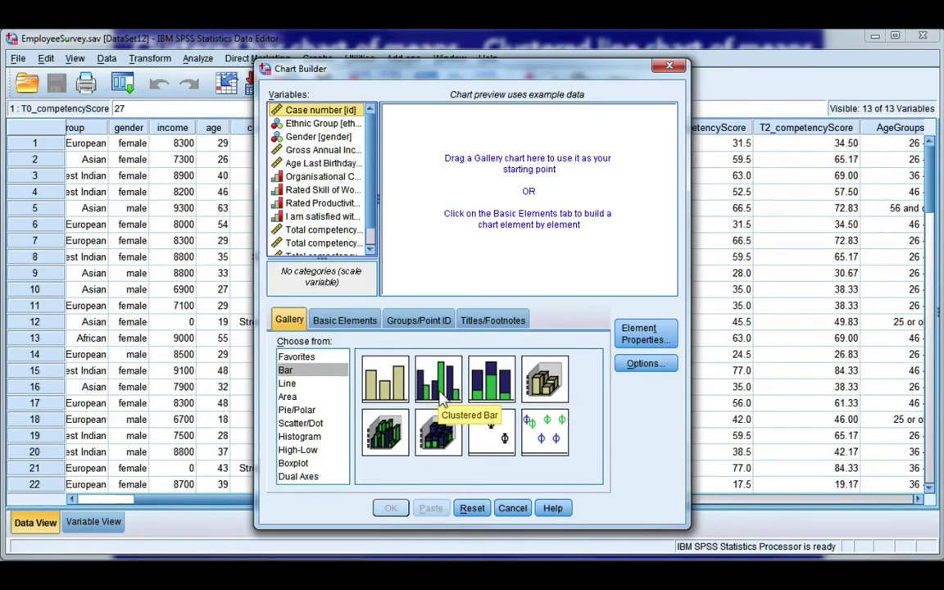
drag(438, 391, 525, 220)
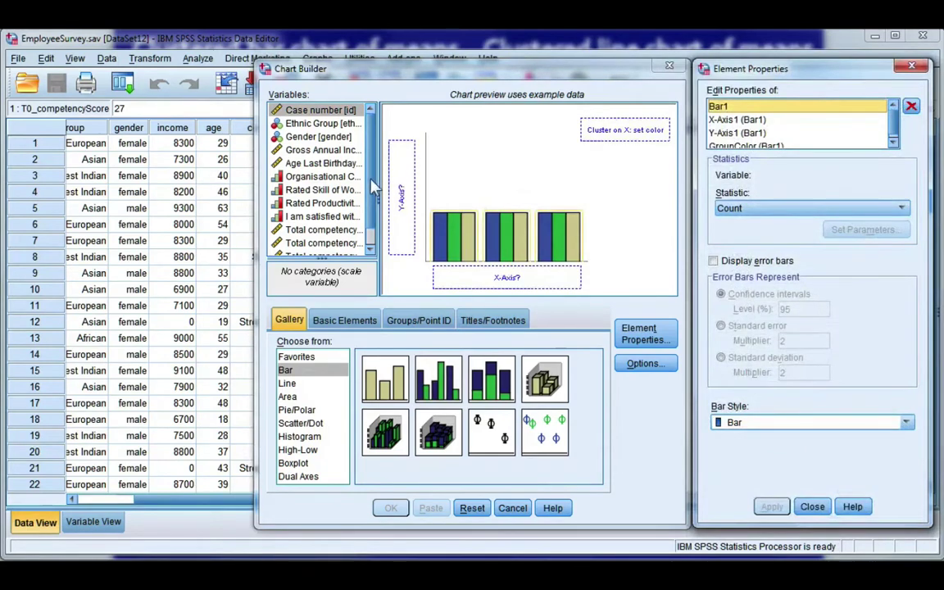
Step: Select the three Total competency score variables and drop them onto the Y axis
drag(373, 190, 373, 201)
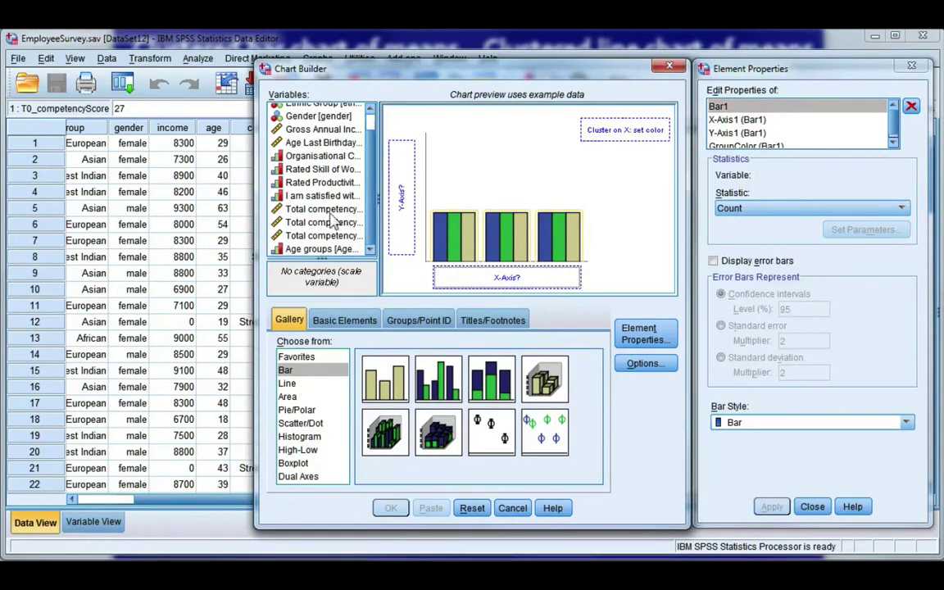
click(327, 210)
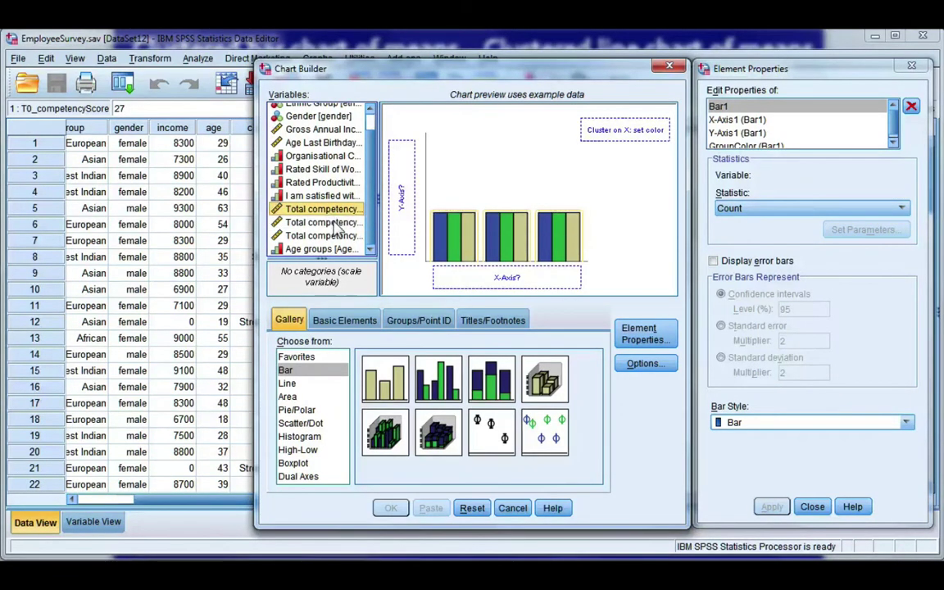
ctrl+click(332, 222)
ctrl+click(343, 235)
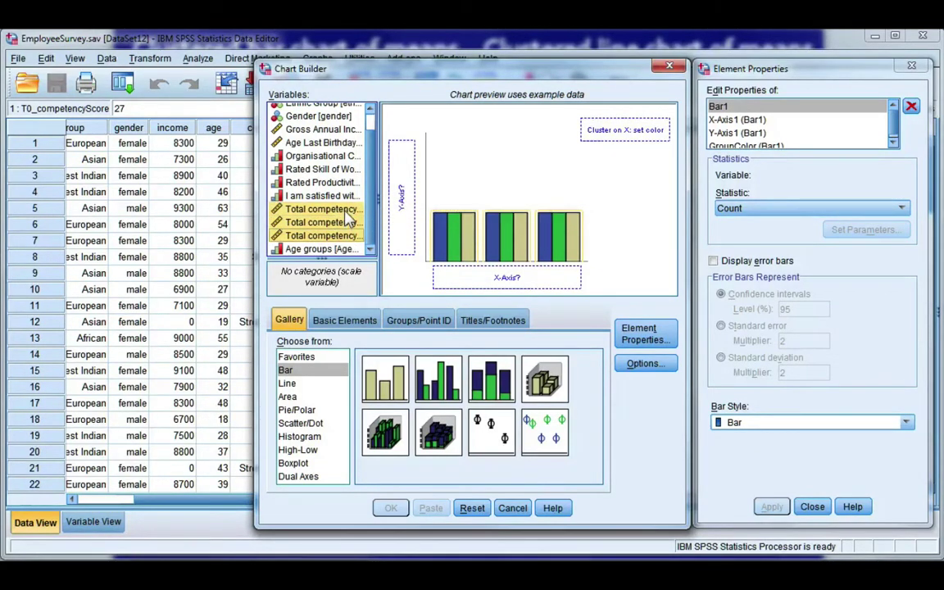
drag(348, 217, 403, 164)
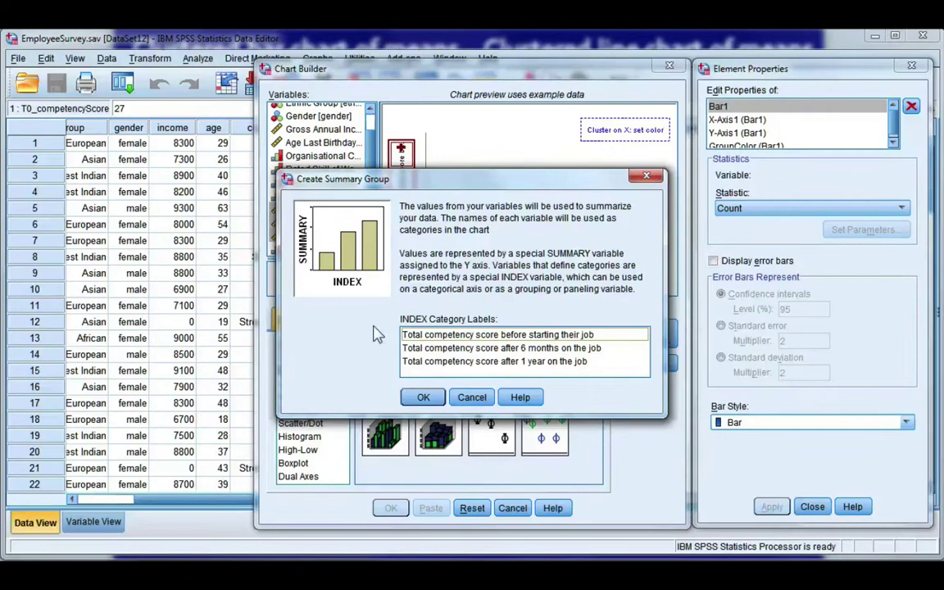
Step: Confirm the Create Summary Group dialog so the three competency scores chart as means per time point
click(423, 397)
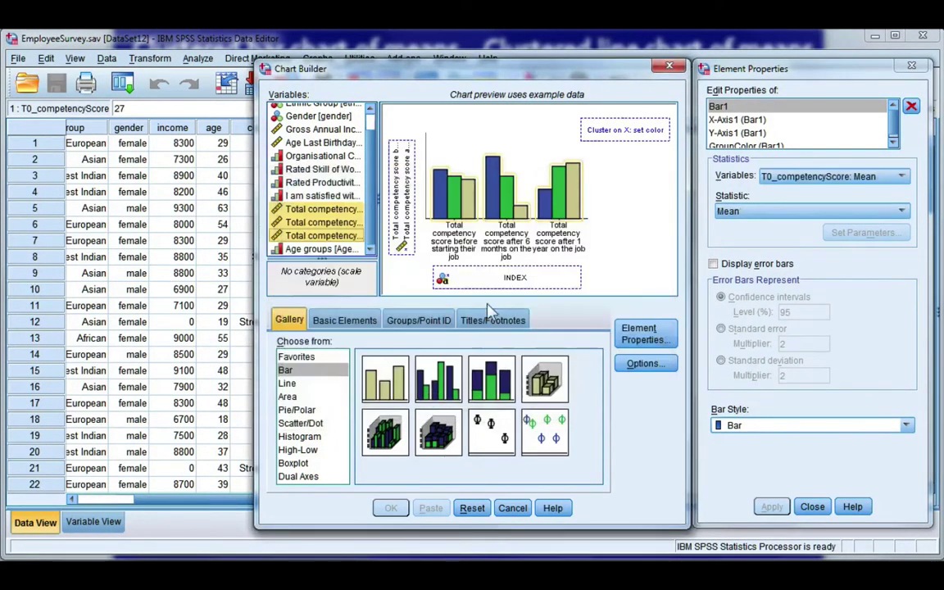
Step: Cluster the bars by Gender and apply 95% confidence-interval error bars
click(296, 117)
drag(296, 117, 614, 132)
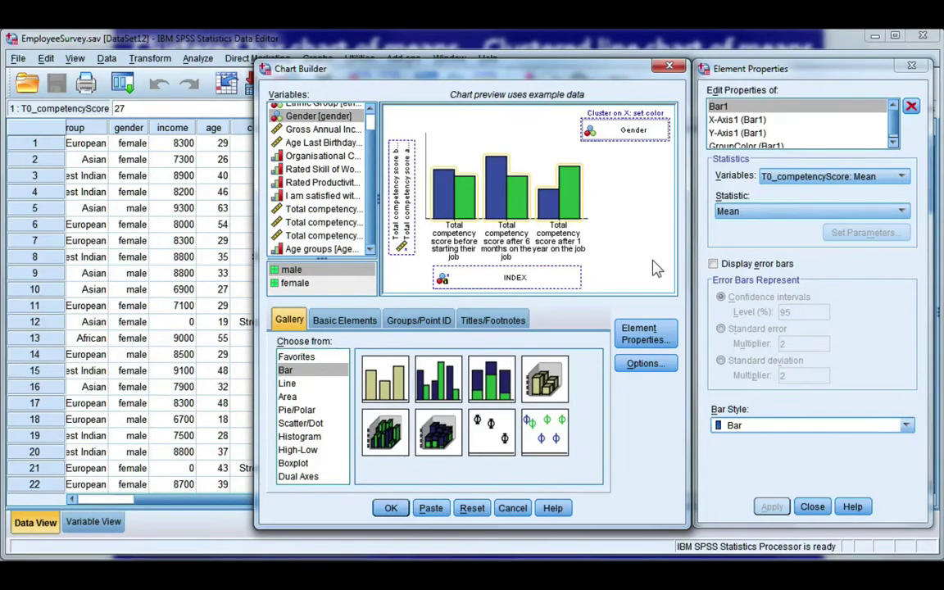
click(714, 265)
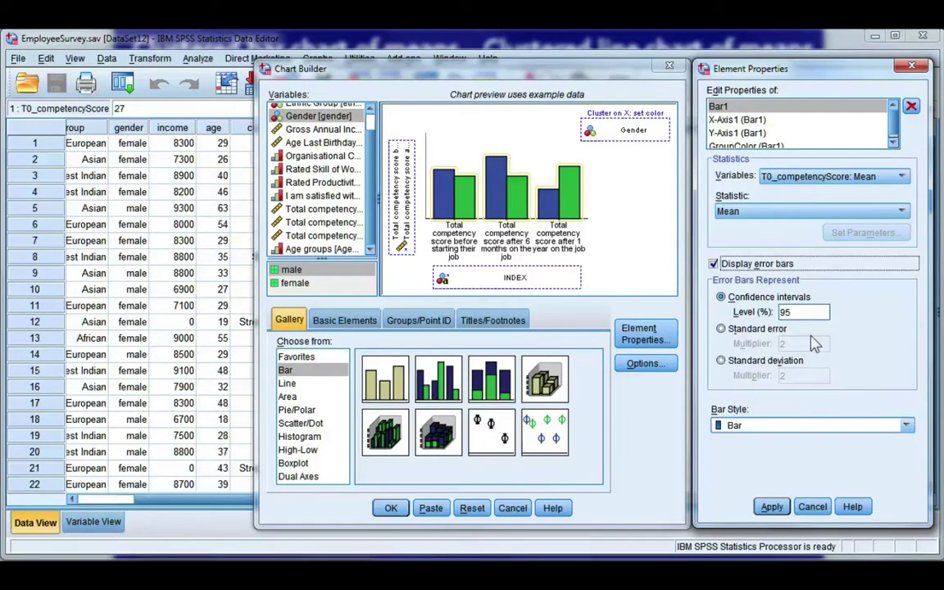
click(775, 508)
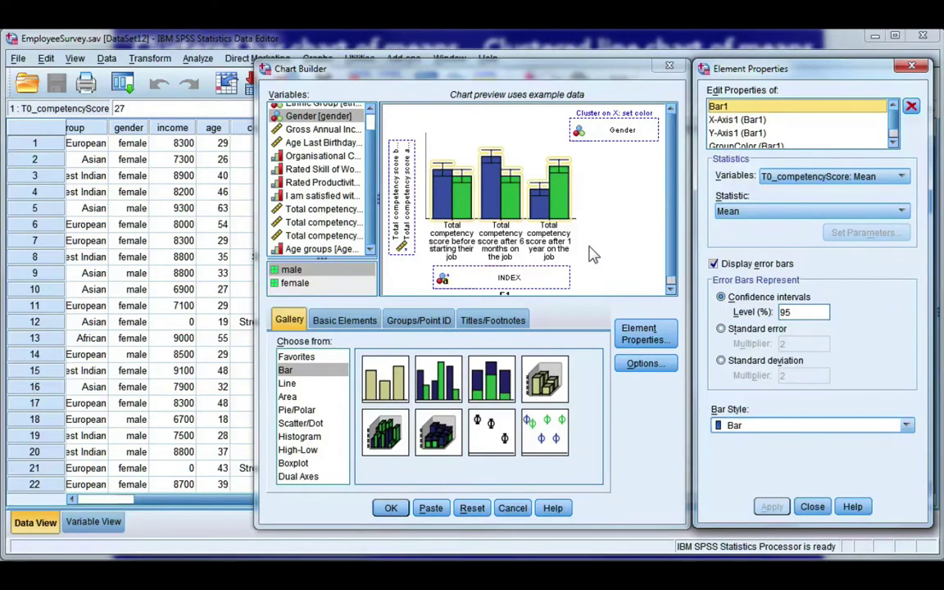
Step: Run the clustered bar chart, hide the Log entry in the Viewer, and select the chart
click(390, 508)
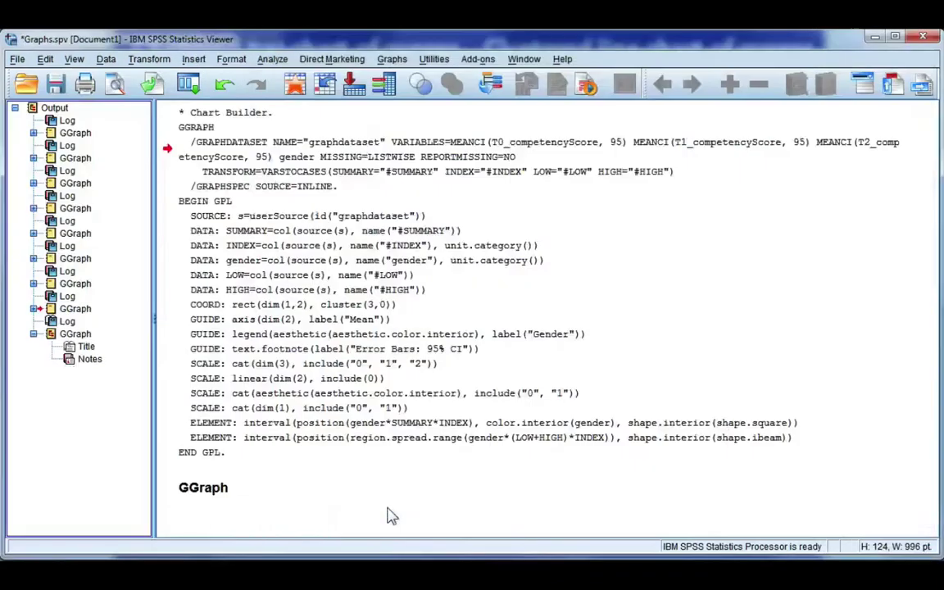
double_click(51, 322)
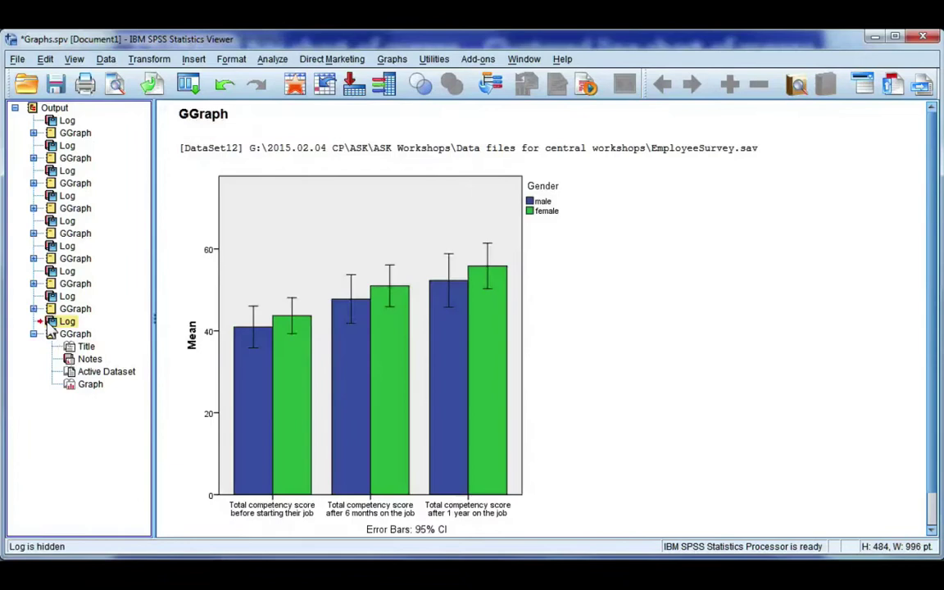
click(189, 320)
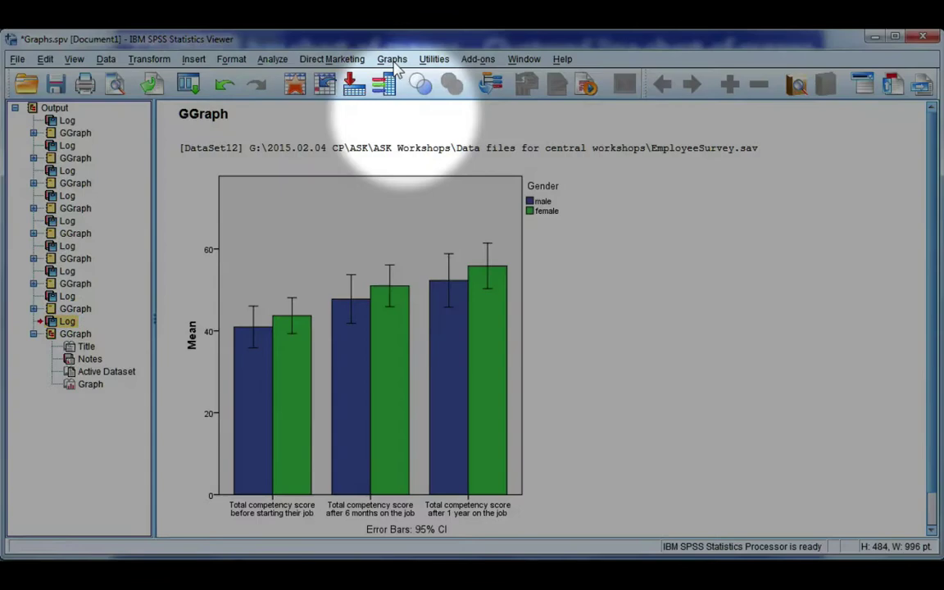
Step: Reopen Chart Builder from the Graphs menu and reset the previous bar chart setup
click(393, 62)
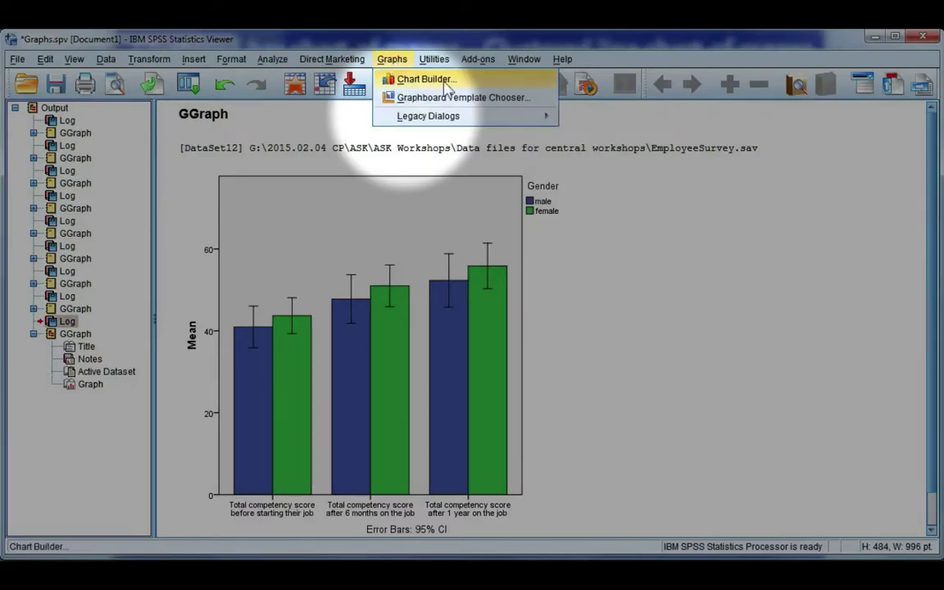
click(508, 80)
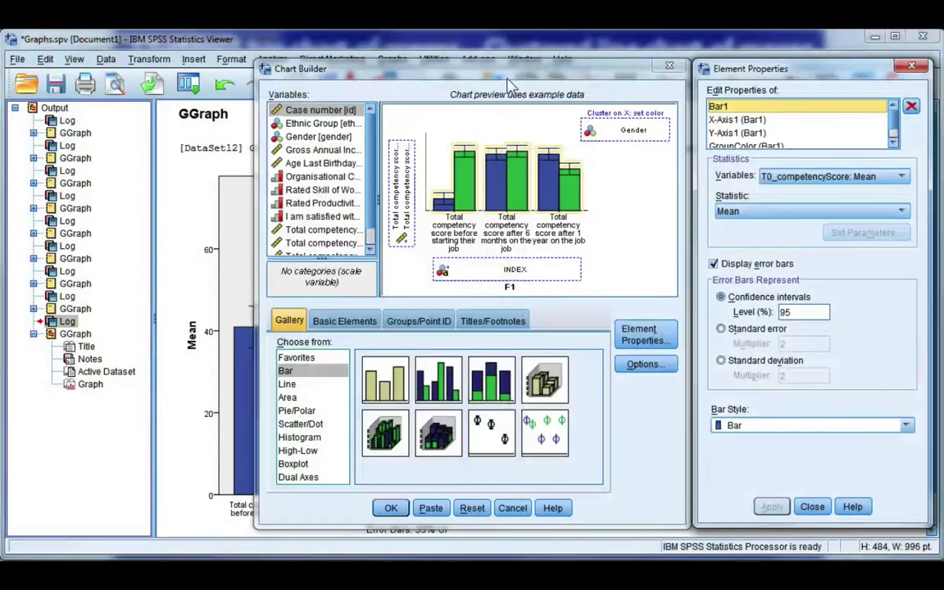
click(472, 509)
Step: Start a Multiple Line chart and select the three Total competency score variables
click(289, 385)
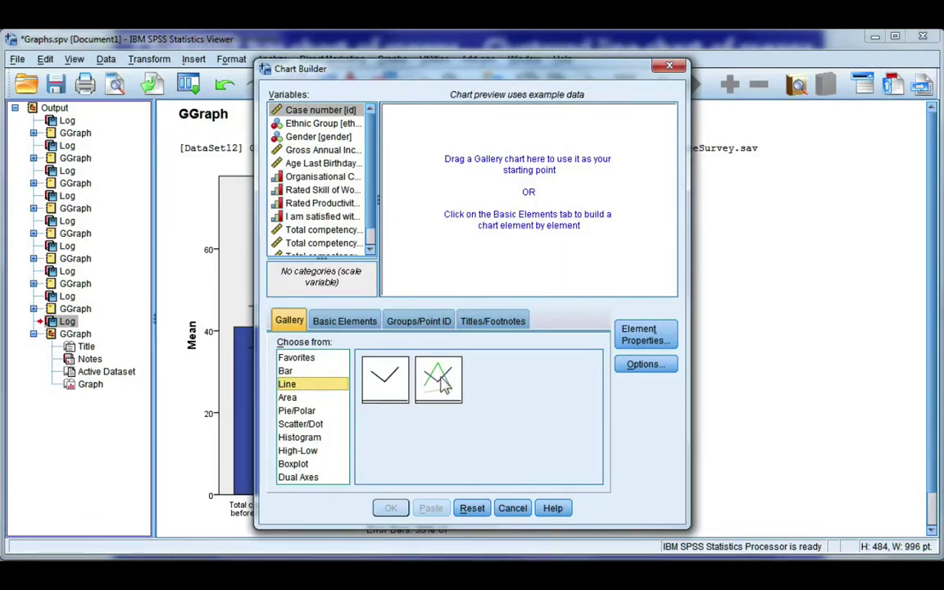
drag(442, 385, 506, 196)
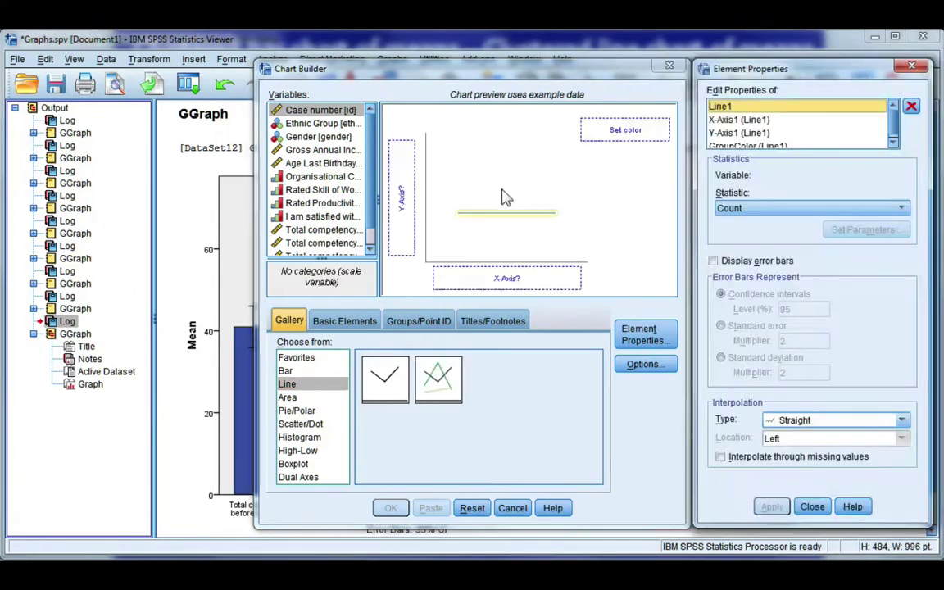
scroll(341, 214, down, 1)
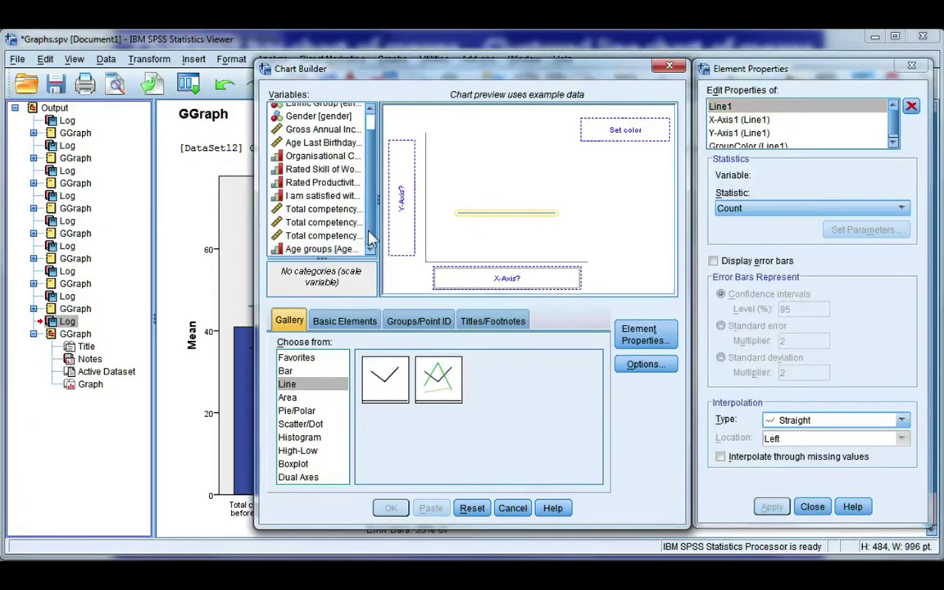
click(313, 210)
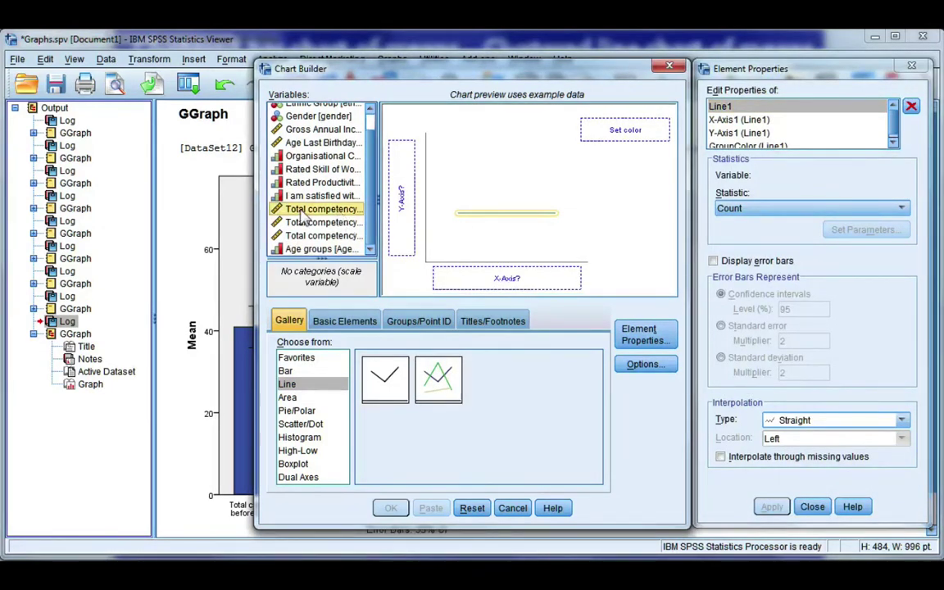
ctrl+click(341, 223)
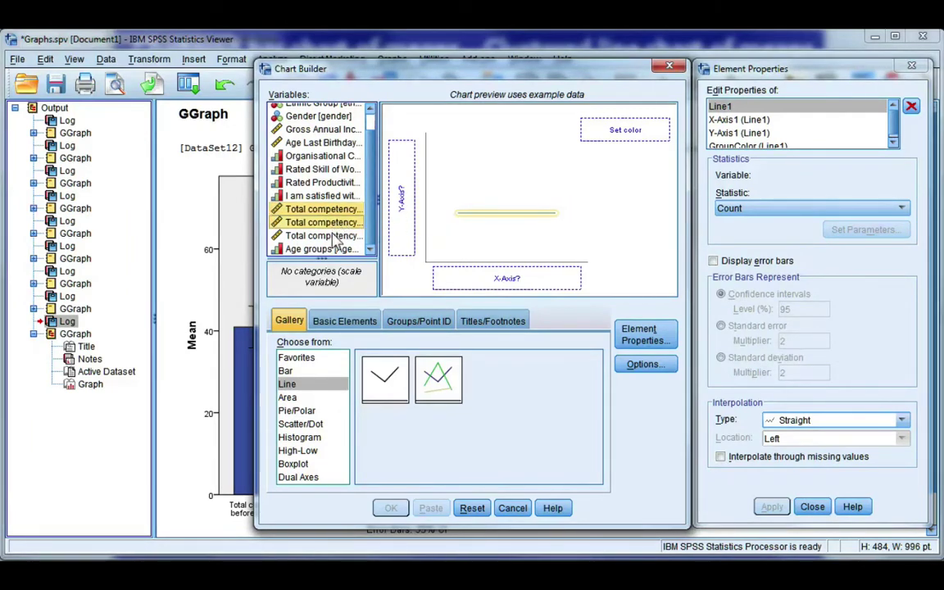
ctrl+click(334, 237)
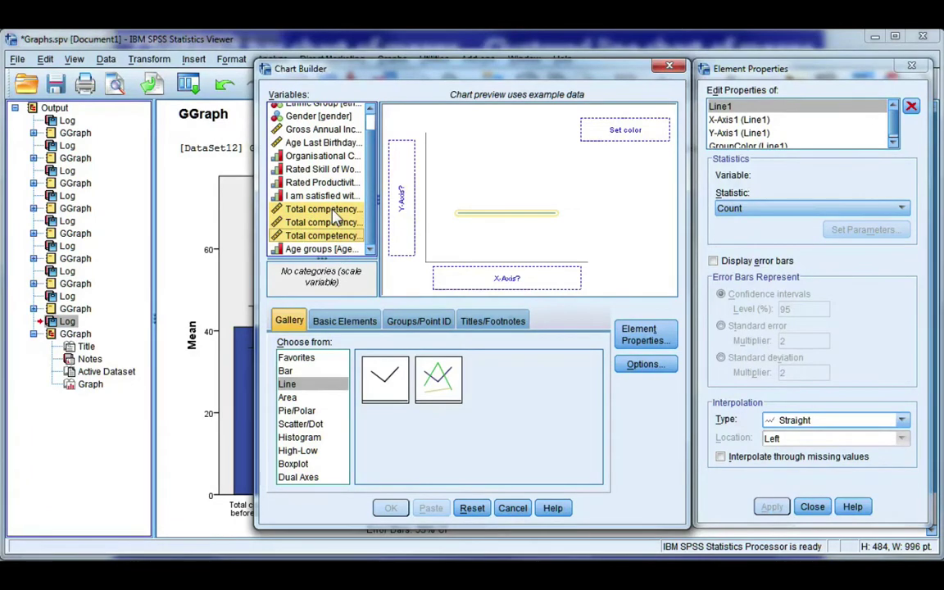
Step: Put competency means on the Y axis, color lines by Gender, add 95% CI error bars, and run it
drag(335, 215, 400, 156)
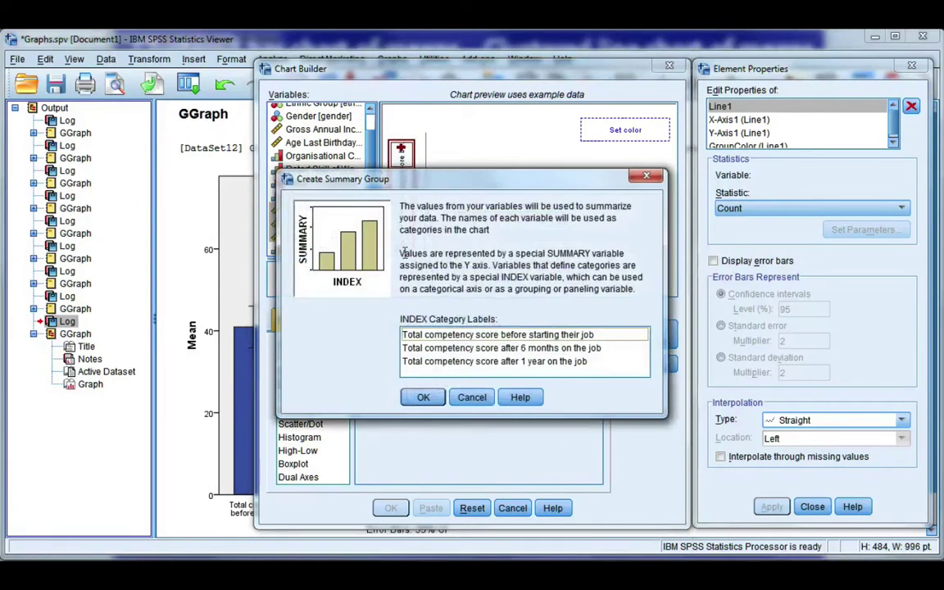
click(422, 398)
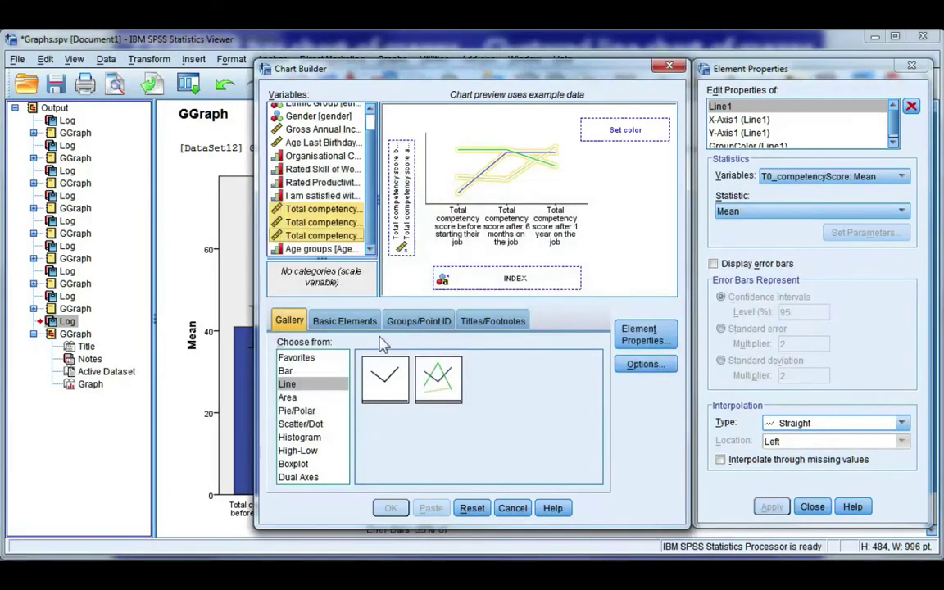
drag(305, 117, 645, 135)
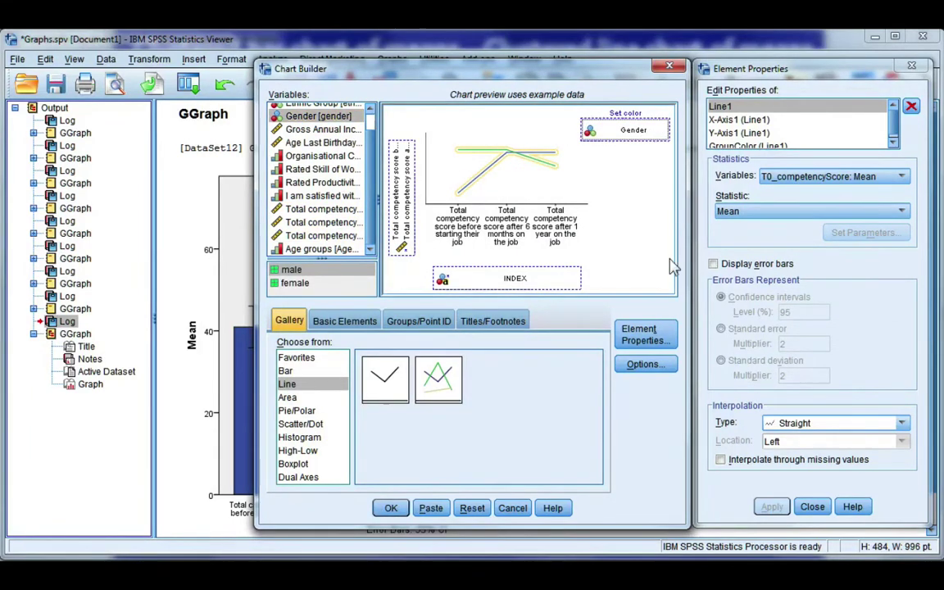
click(713, 264)
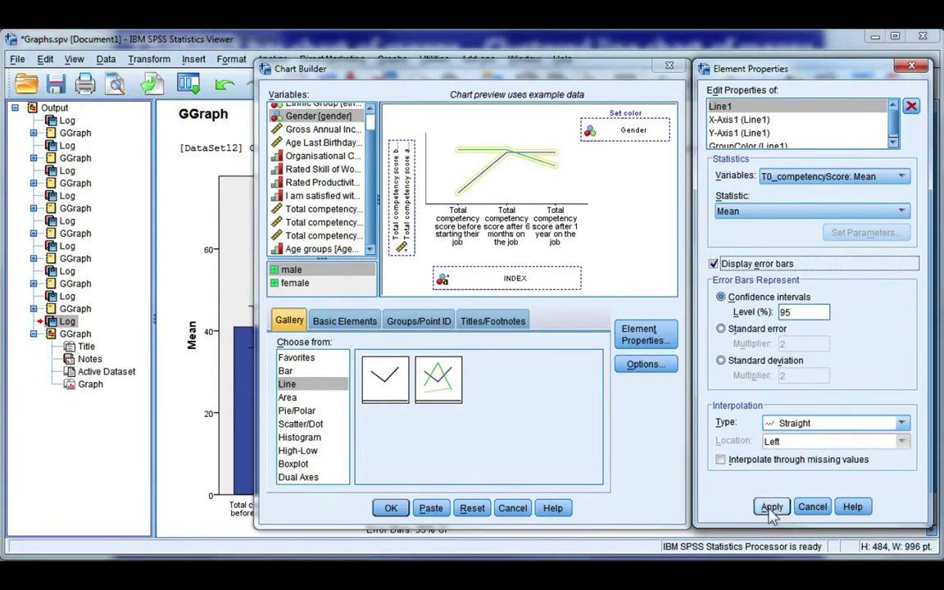
click(772, 508)
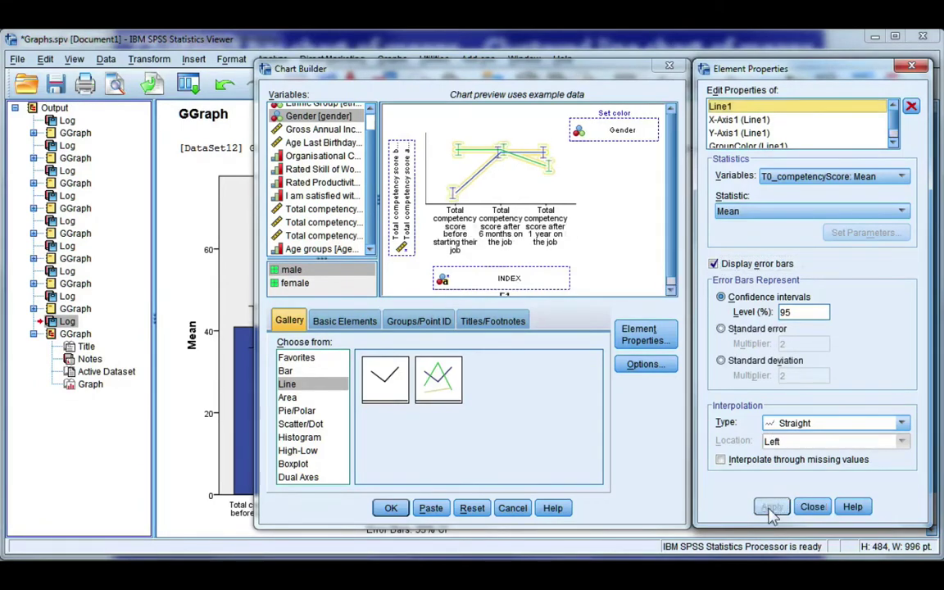
click(391, 508)
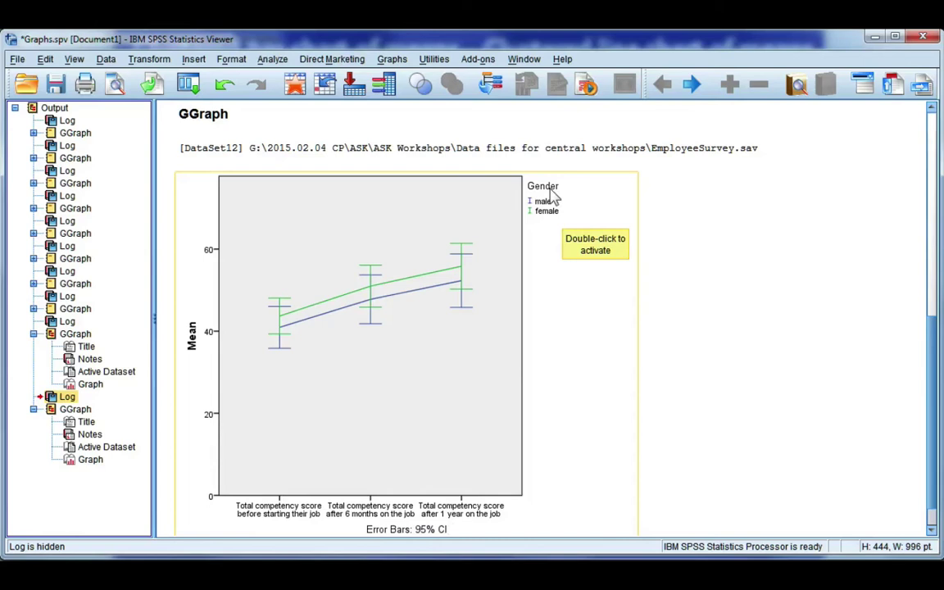
click(740, 363)
click(636, 415)
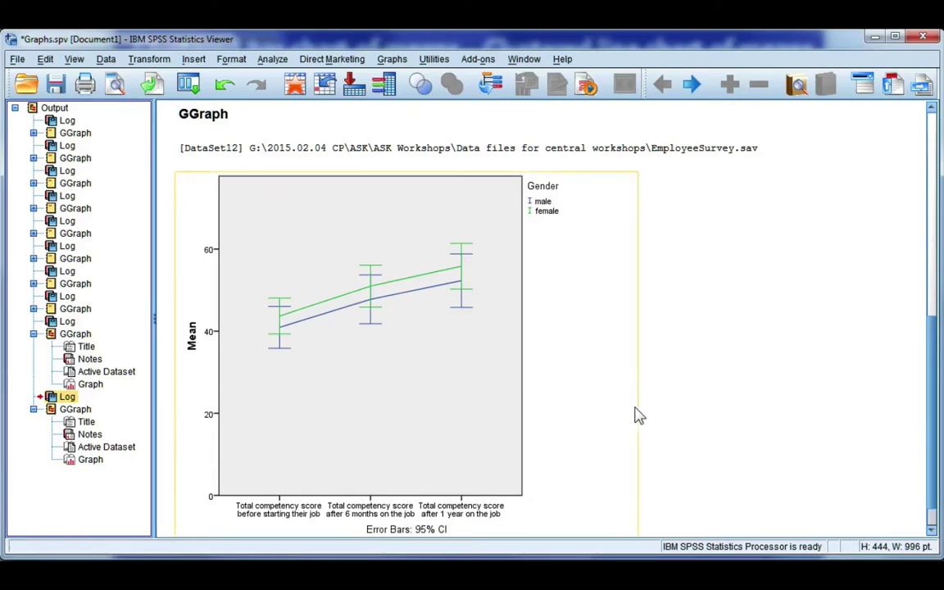